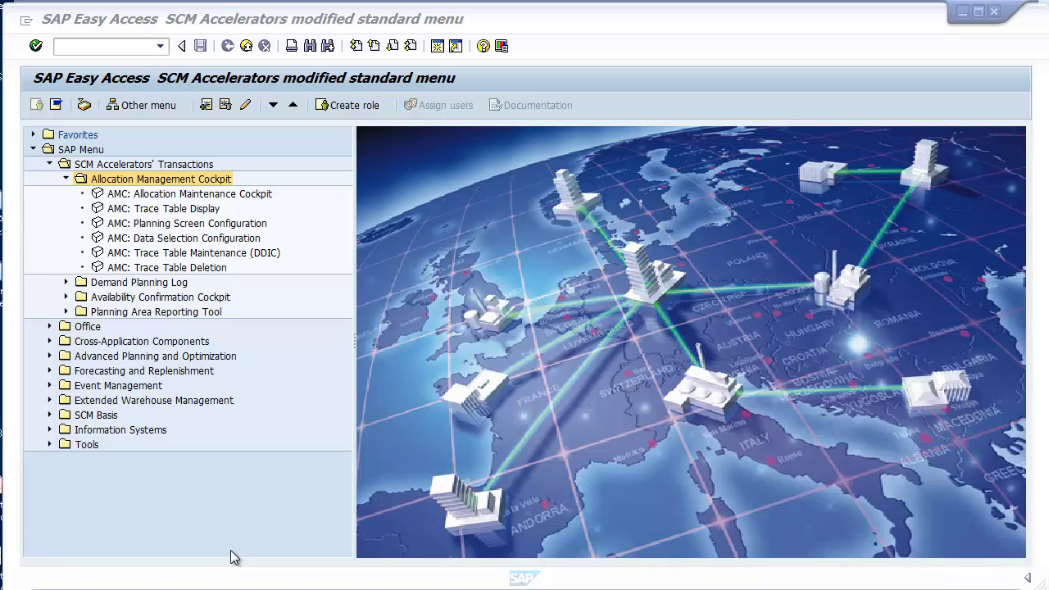
# - Open the ZAMC001 planning screen configuration and view the 0SALES_DIST column setting details
pyautogui.doubleClick(254, 225)
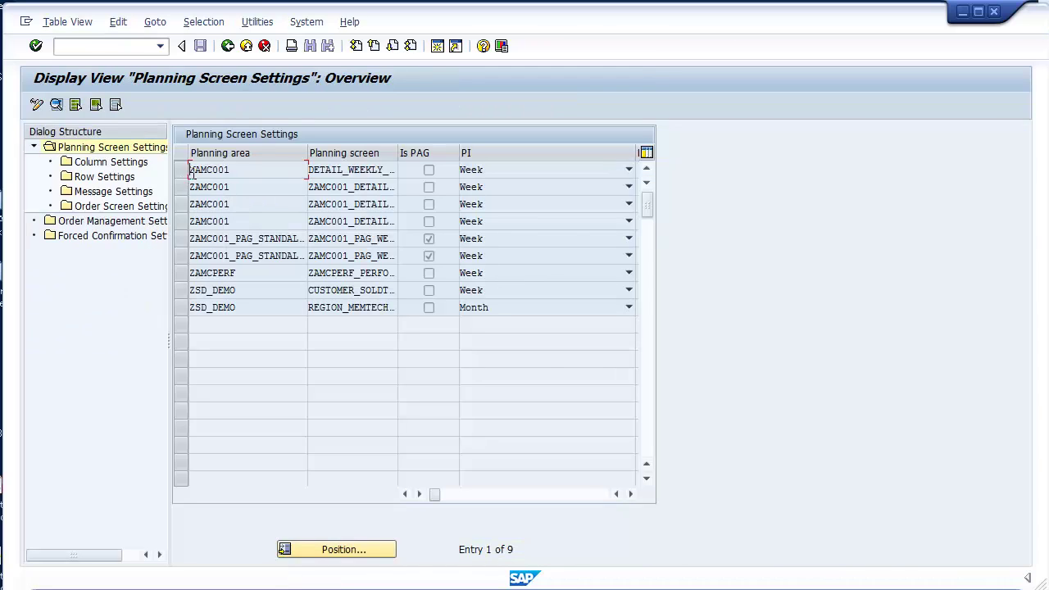
pyautogui.doubleClick(194, 170)
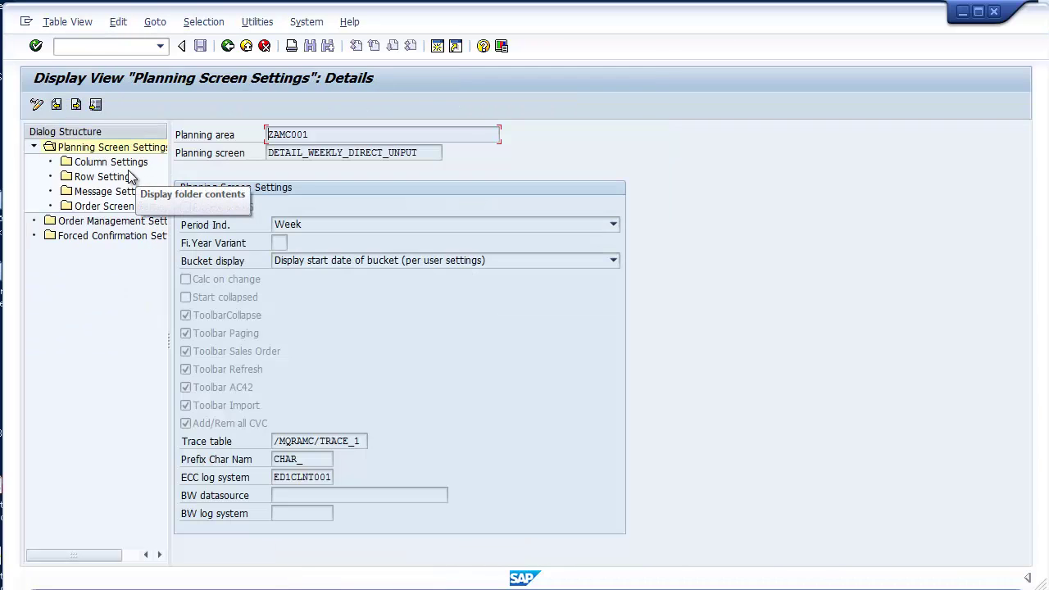
pyautogui.doubleClick(130, 164)
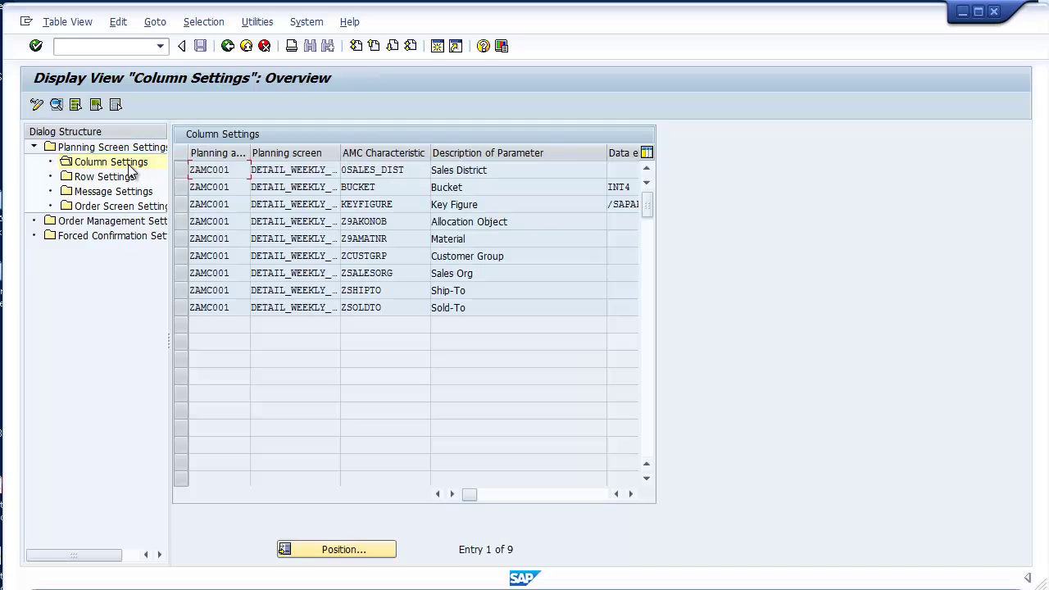
pyautogui.doubleClick(213, 171)
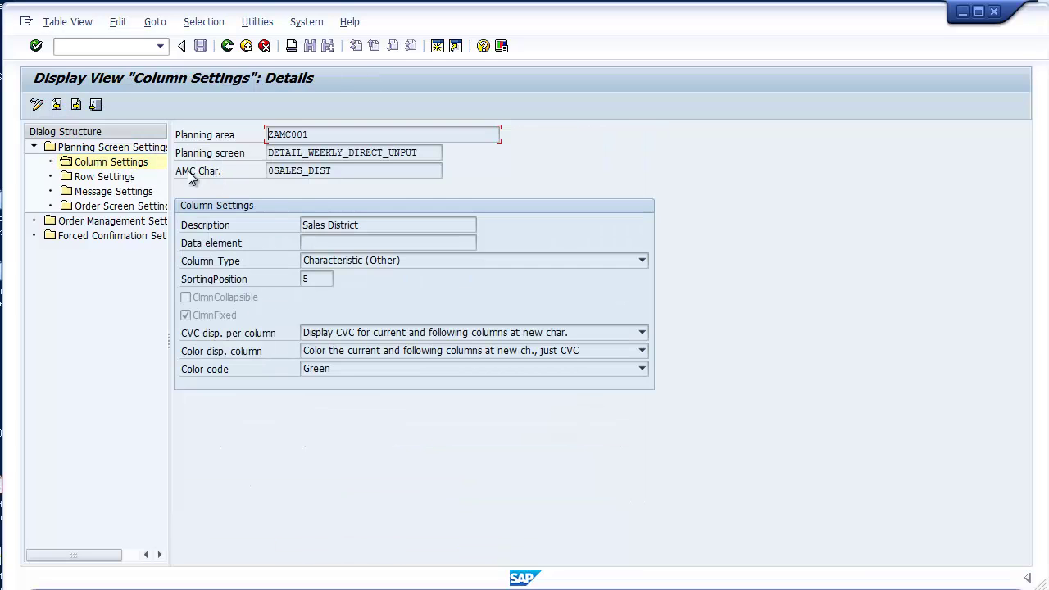
# - View the Allocation row setting and the details of message step 1
pyautogui.doubleClick(122, 178)
pyautogui.doubleClick(224, 172)
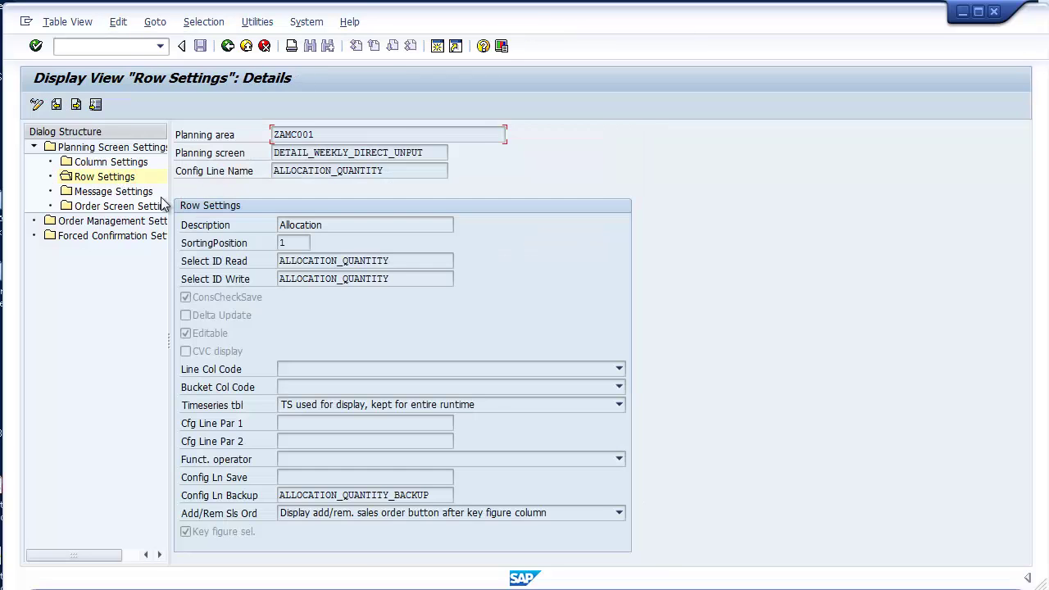
pyautogui.doubleClick(140, 193)
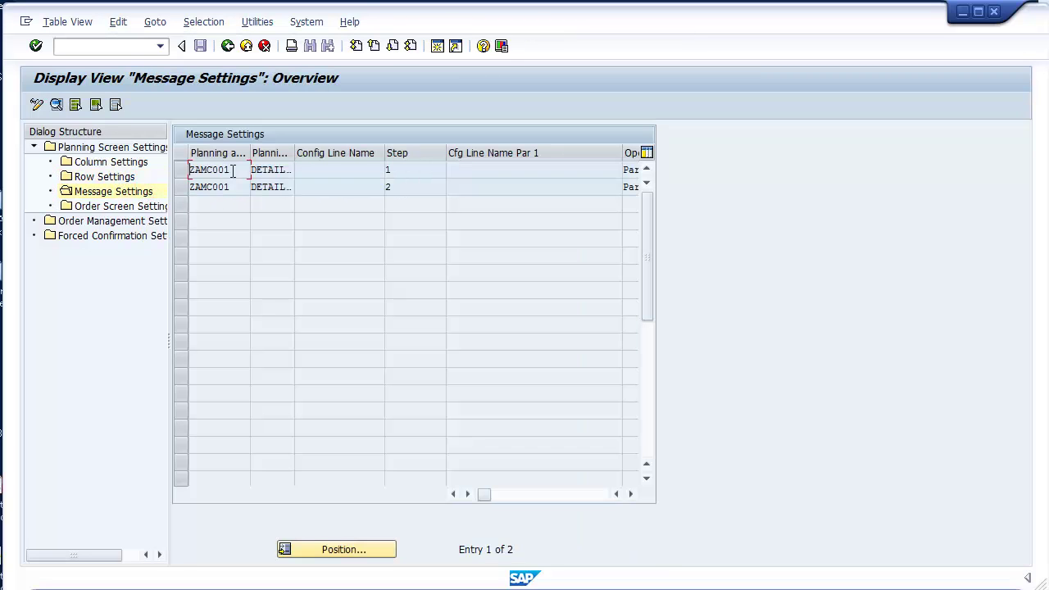
pyautogui.doubleClick(235, 172)
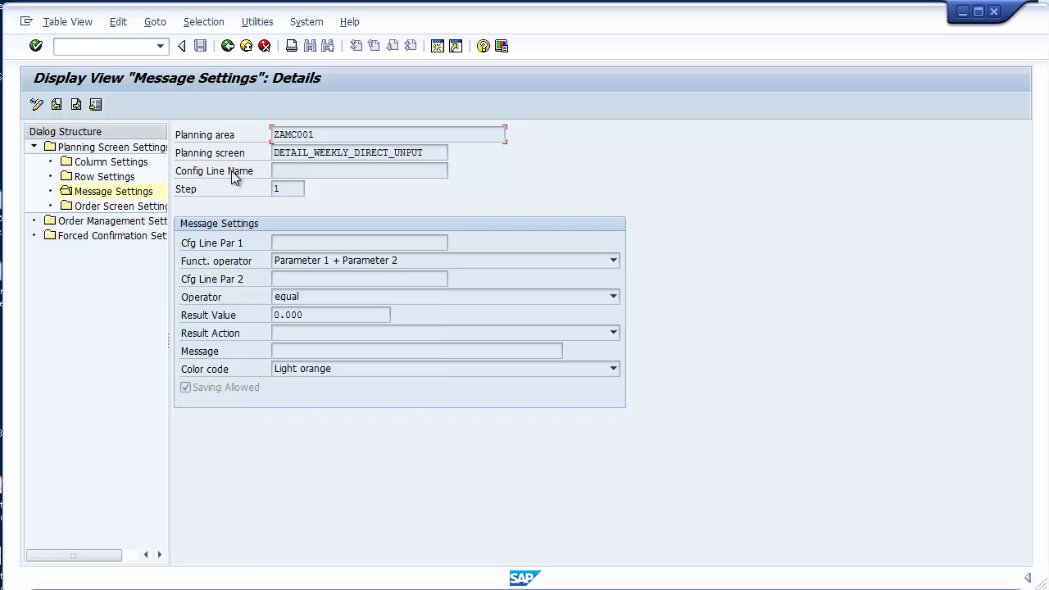
# - Launch the Allocation Maintenance Cockpit from the menu and load the SBDEMO selection variant
pyautogui.click(245, 46)
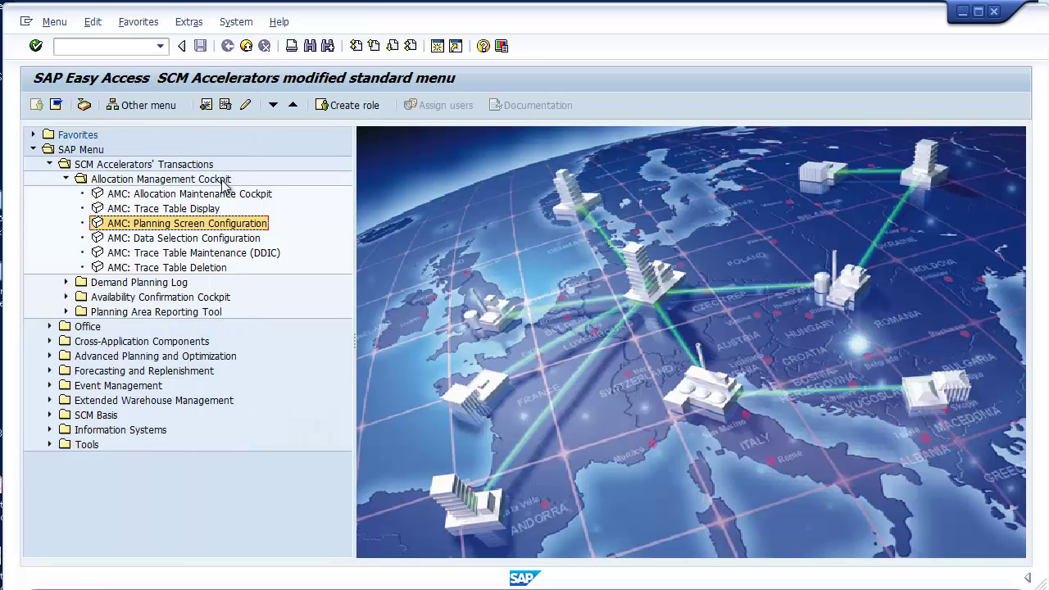
pyautogui.doubleClick(219, 195)
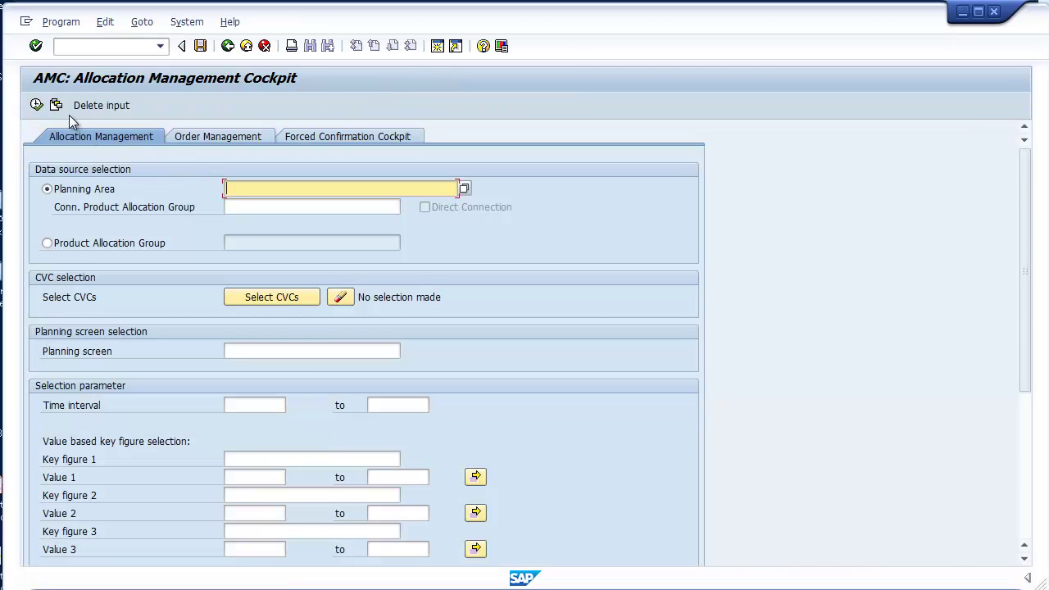
pyautogui.click(58, 107)
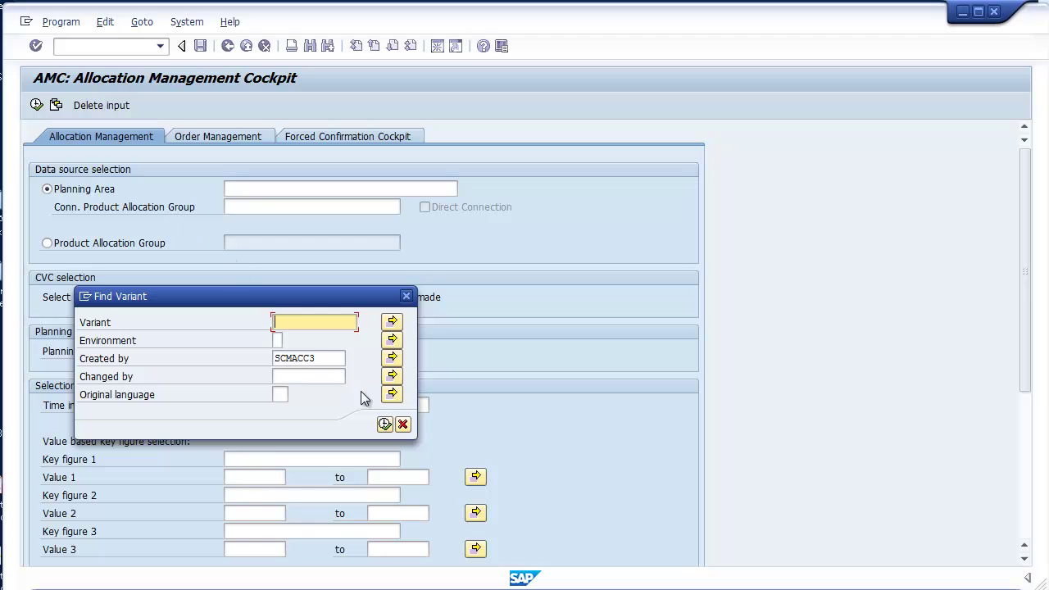
pyautogui.click(384, 424)
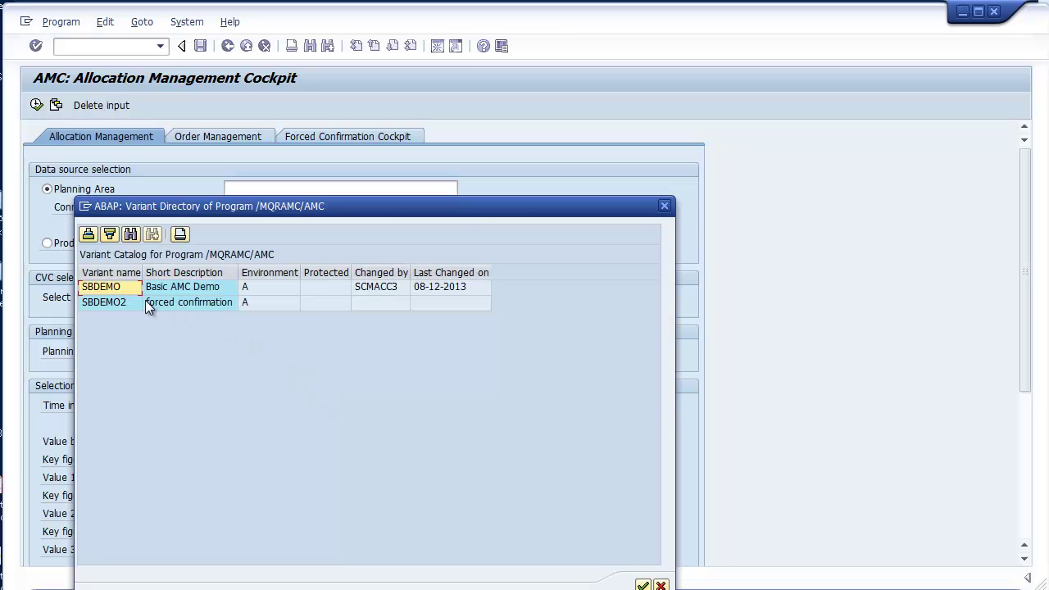
pyautogui.doubleClick(131, 289)
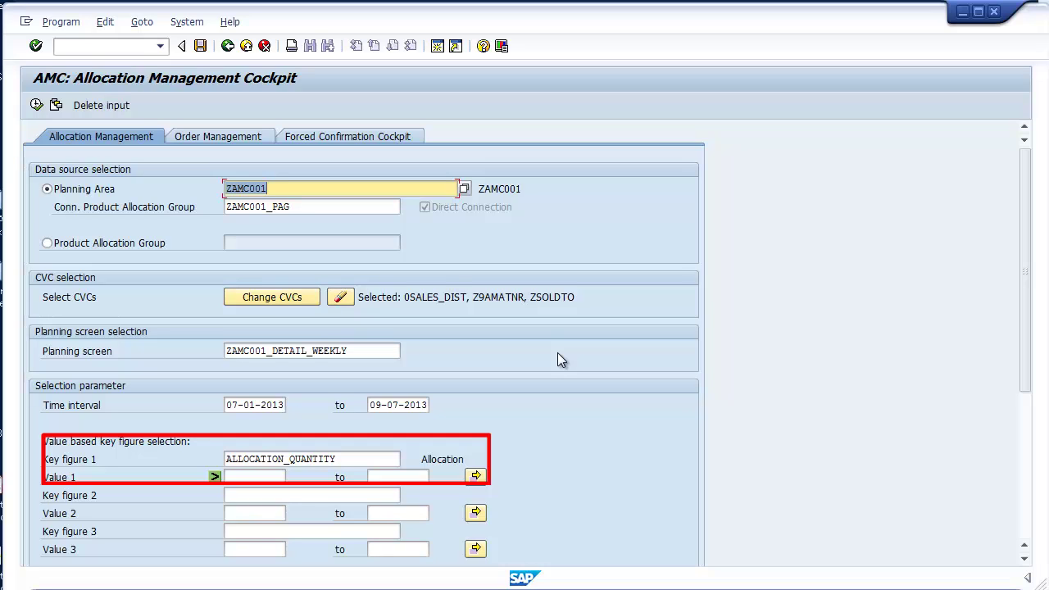
# - Open the weekly grid, select the 07-01 to 07-22-2013 allocation cells, and dismiss Import Time Series
pyautogui.press('F8')
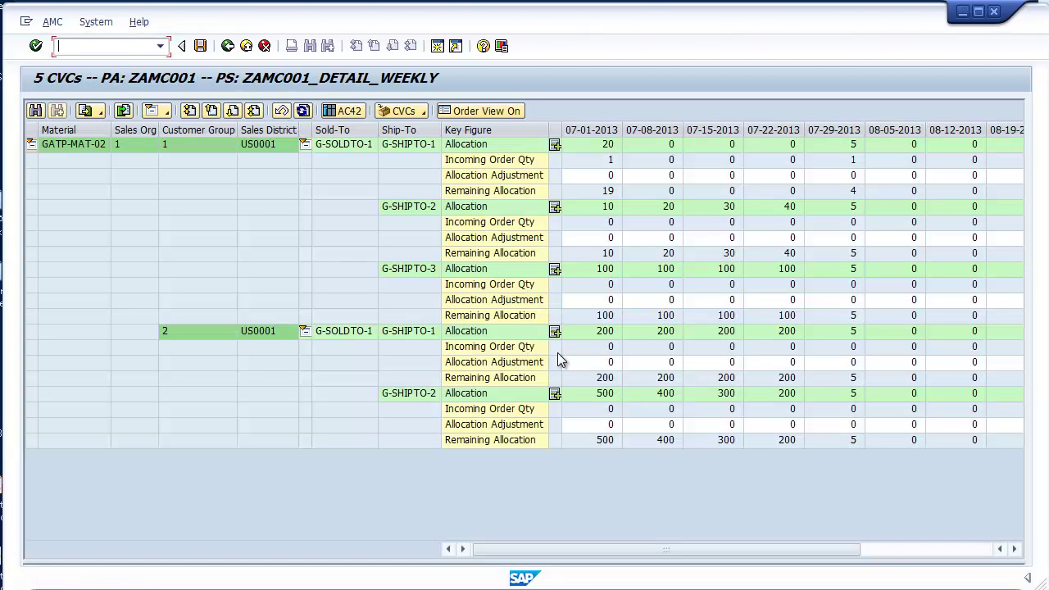
pyautogui.click(611, 163)
pyautogui.click(614, 177)
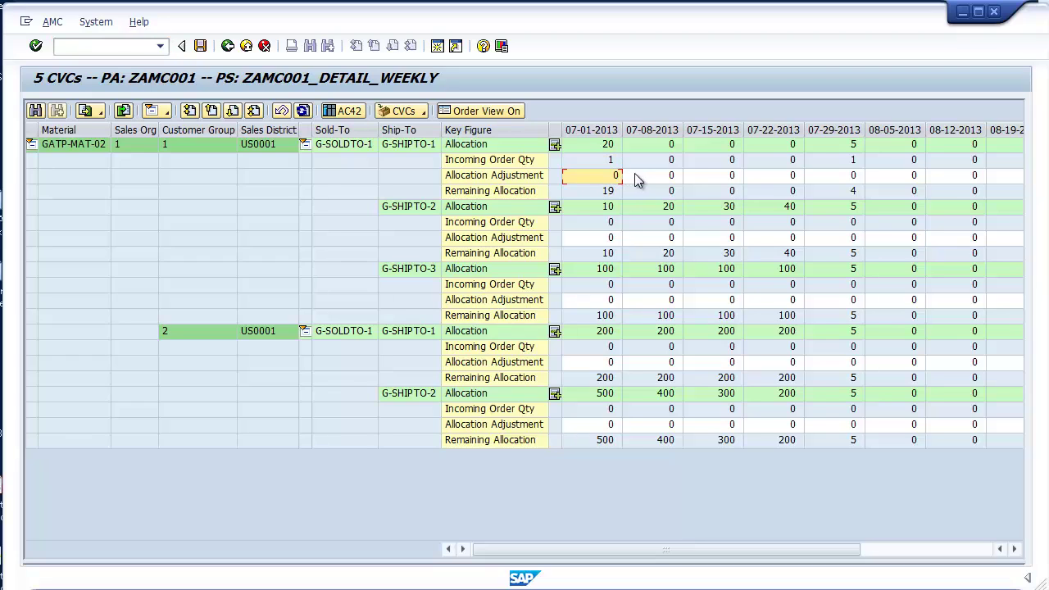
pyautogui.click(643, 178)
pyautogui.click(699, 179)
pyautogui.click(764, 181)
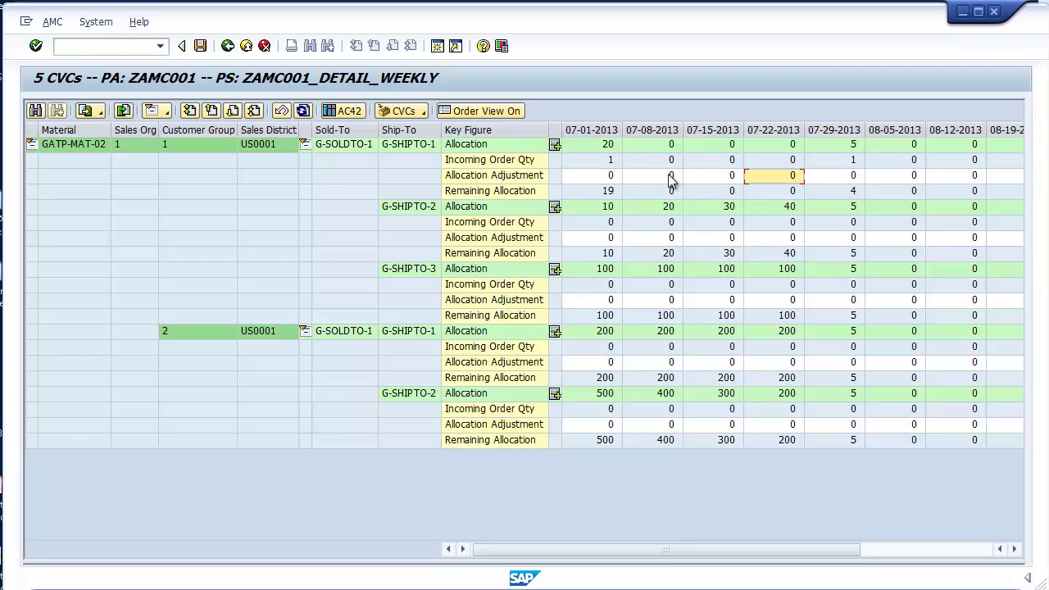
pyautogui.click(123, 110)
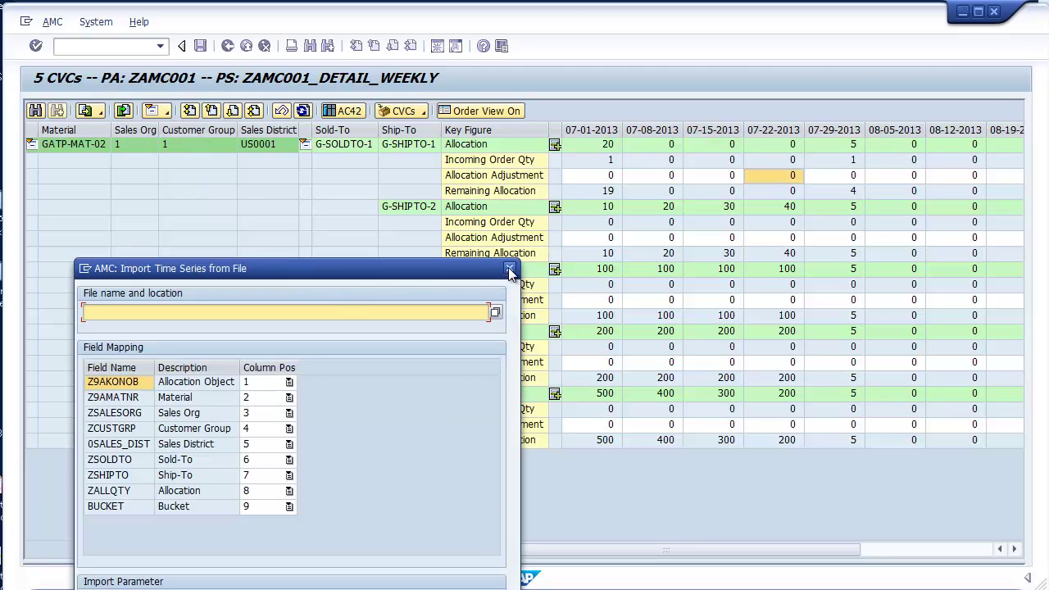
pyautogui.click(510, 268)
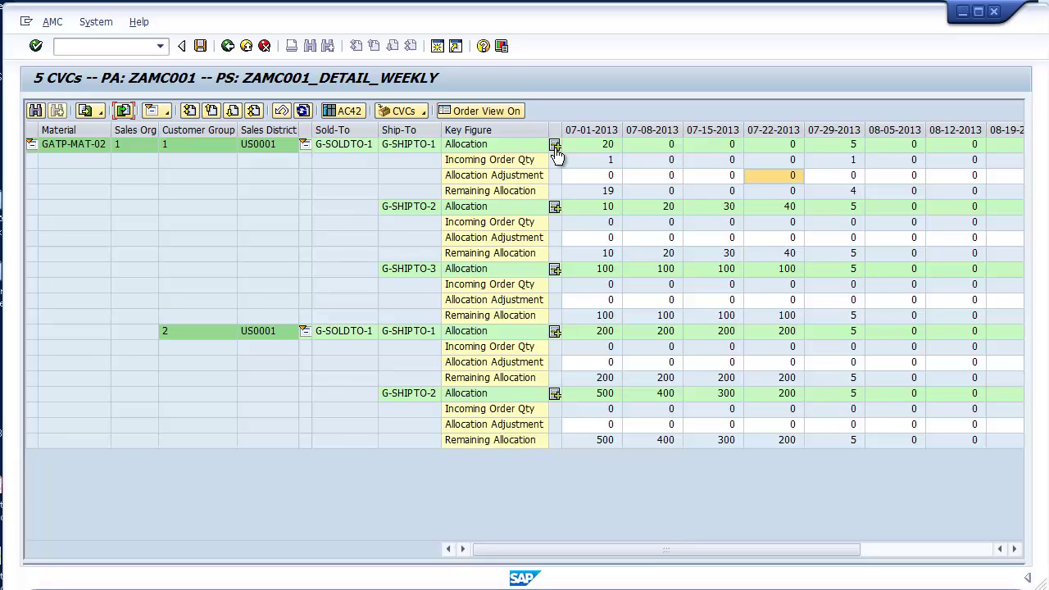
# - Add G-SHIPTO-1 to the worklist and load its sales orders from all locations
pyautogui.click(555, 145)
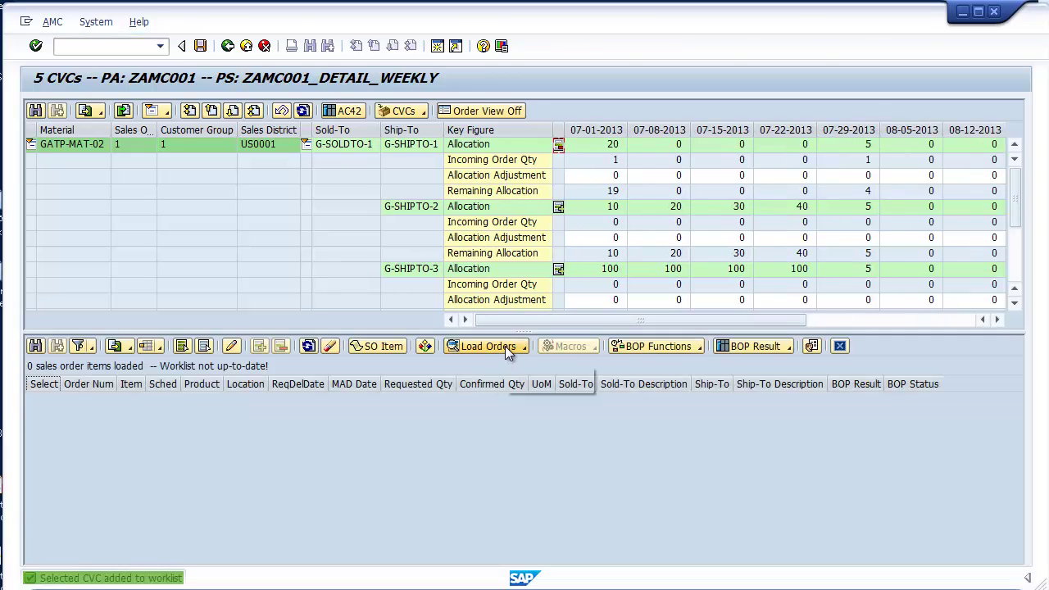
pyautogui.click(505, 345)
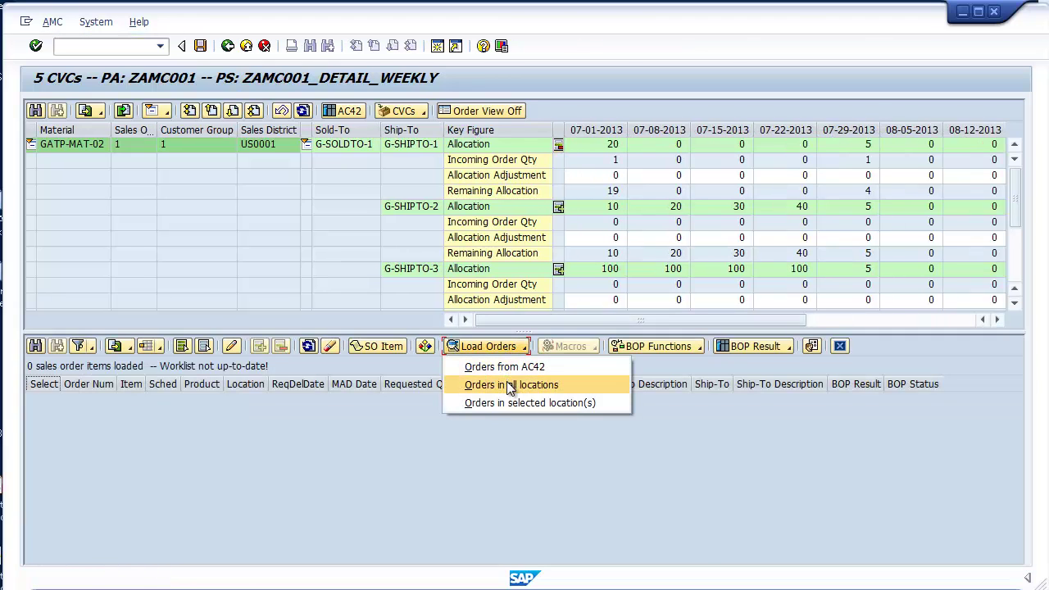
pyautogui.click(510, 386)
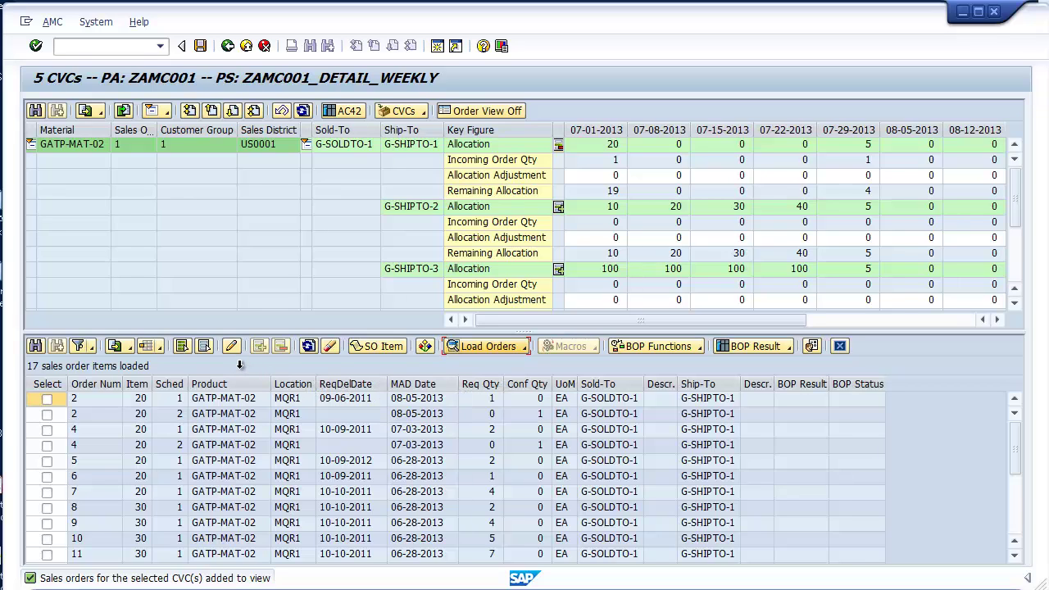
# - Toggle the order list's edit mode on and off, then view and close the BOP functions list
pyautogui.click(232, 345)
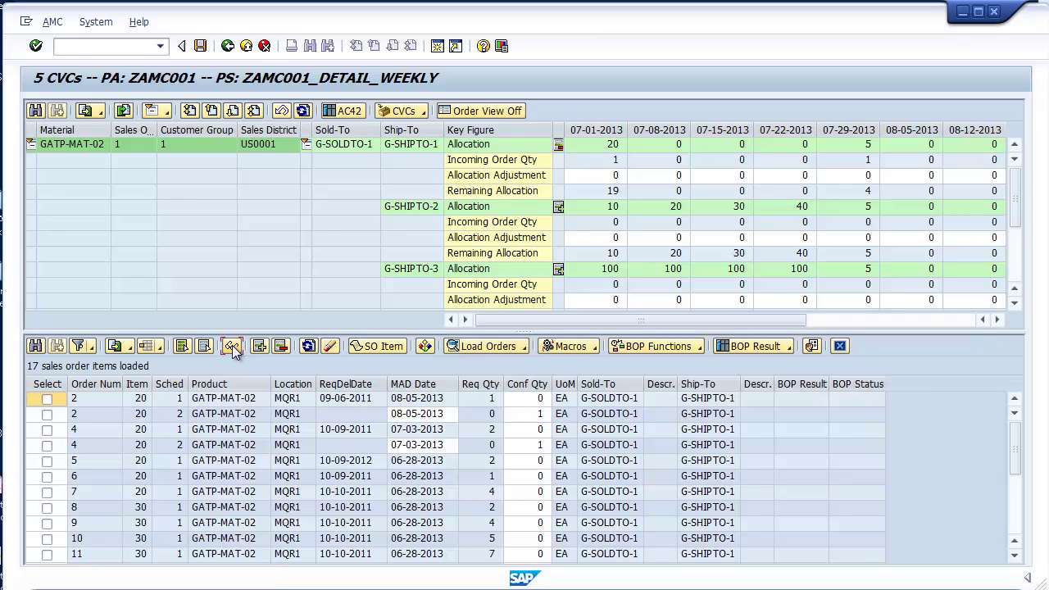
pyautogui.click(232, 345)
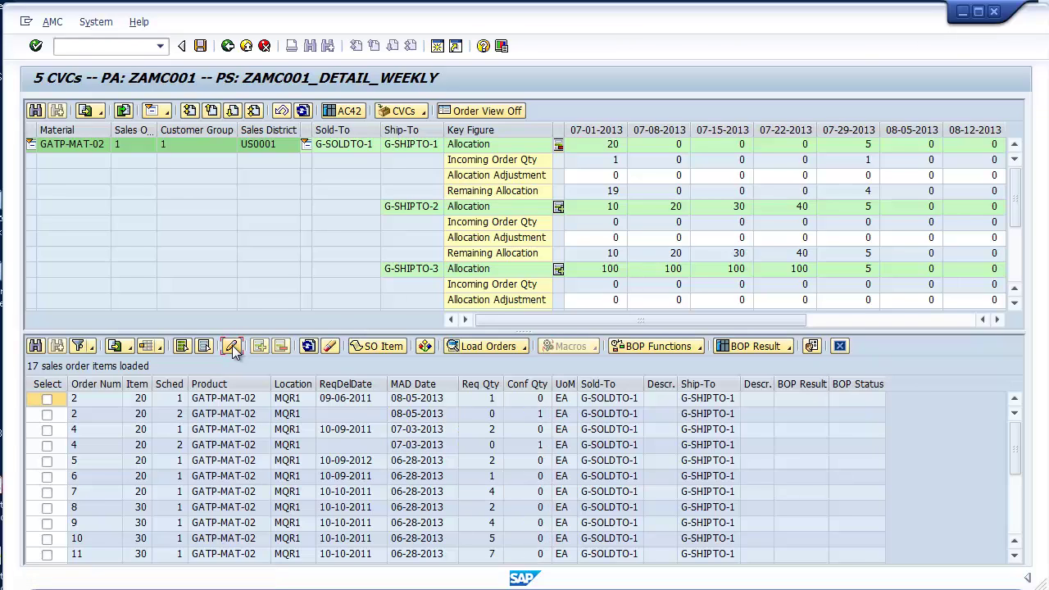
pyautogui.click(662, 348)
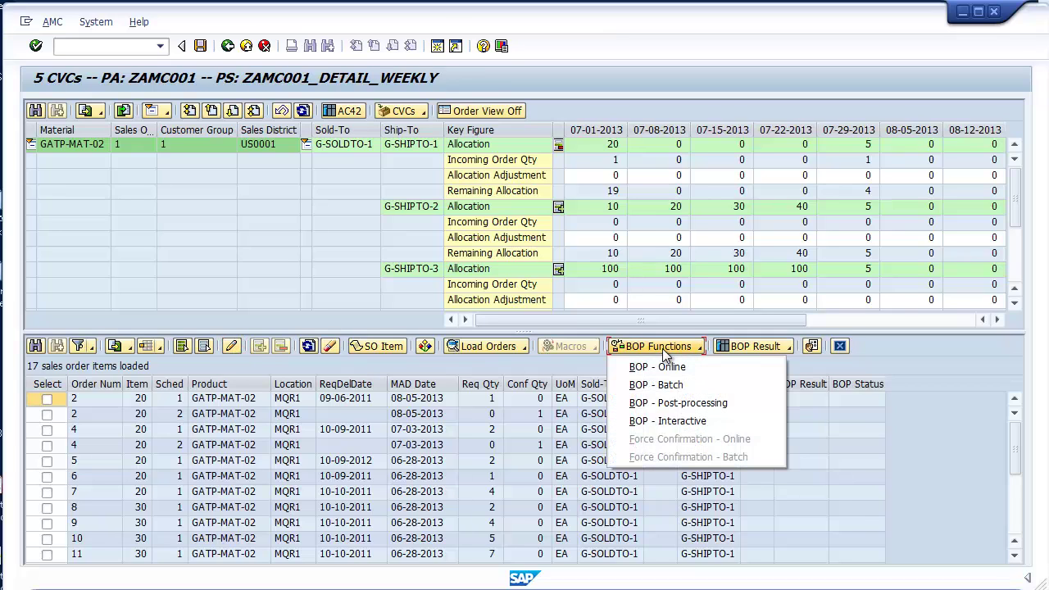
pyautogui.click(580, 360)
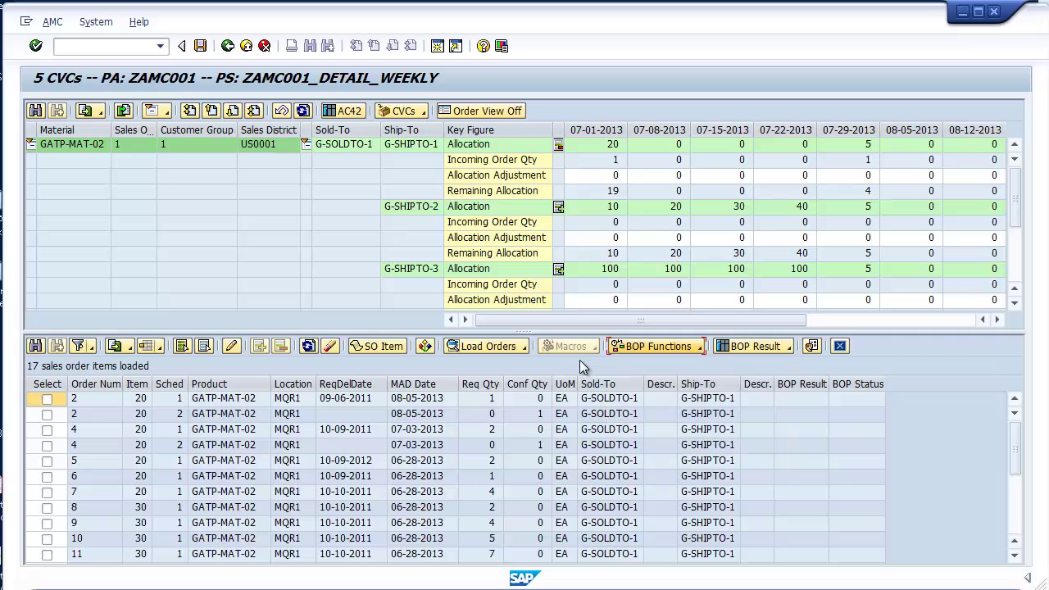
# - Return to the selection screen and choose Order Management selection using all ATP catalog fields
pyautogui.click(229, 46)
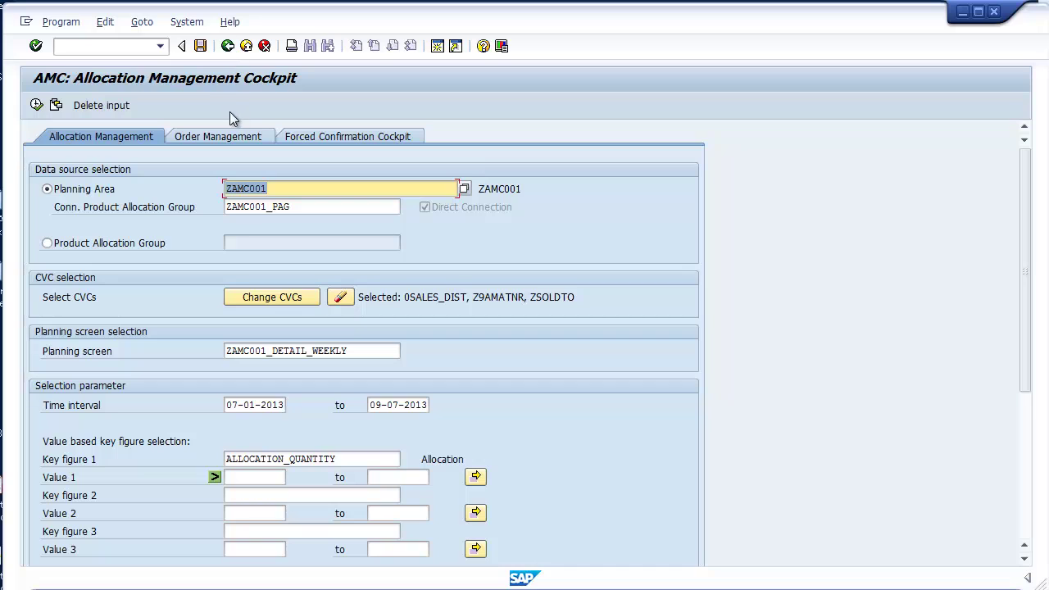
pyautogui.click(232, 137)
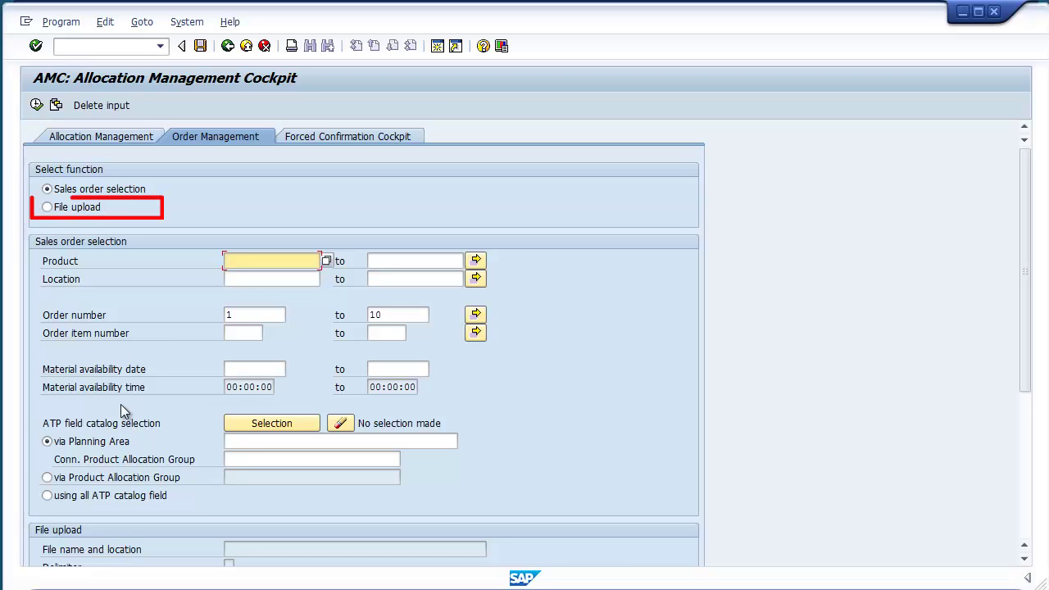
pyautogui.click(48, 496)
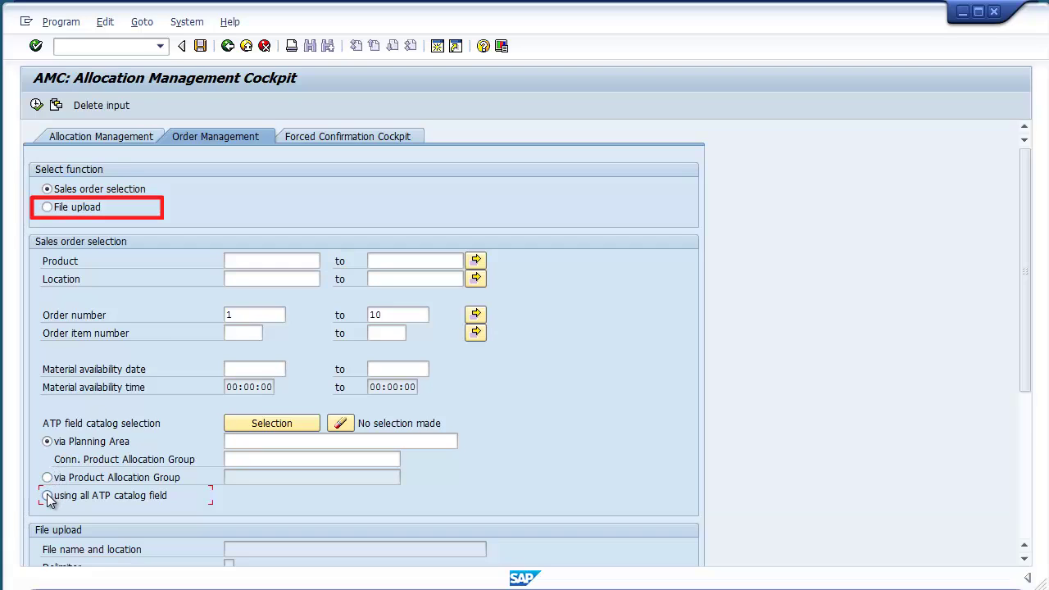
# - Browse the Condition Structure fields in the ATP field catalog and close it without selecting
pyautogui.click(262, 425)
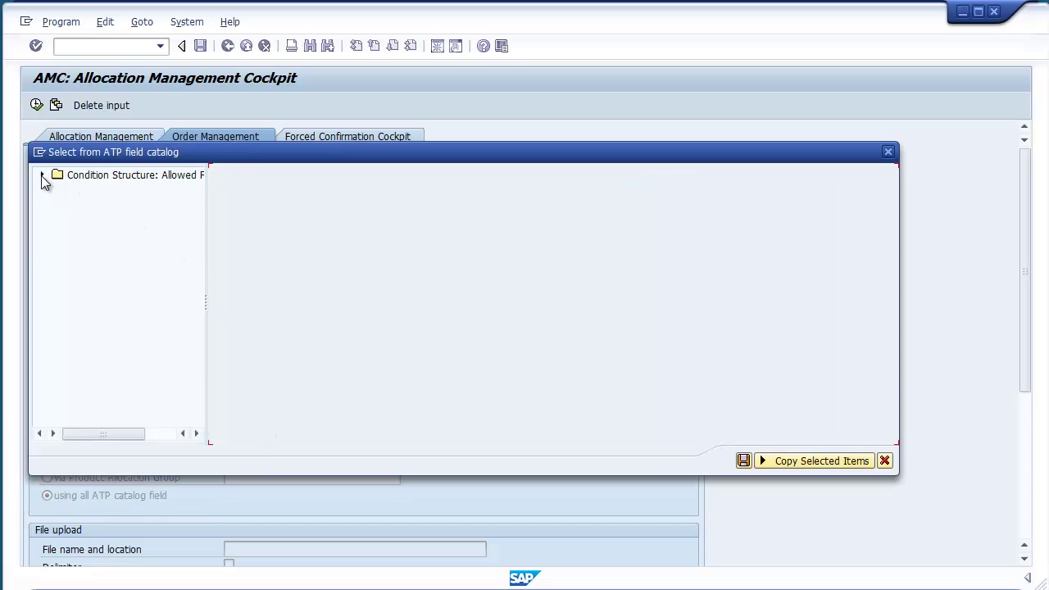
pyautogui.click(41, 176)
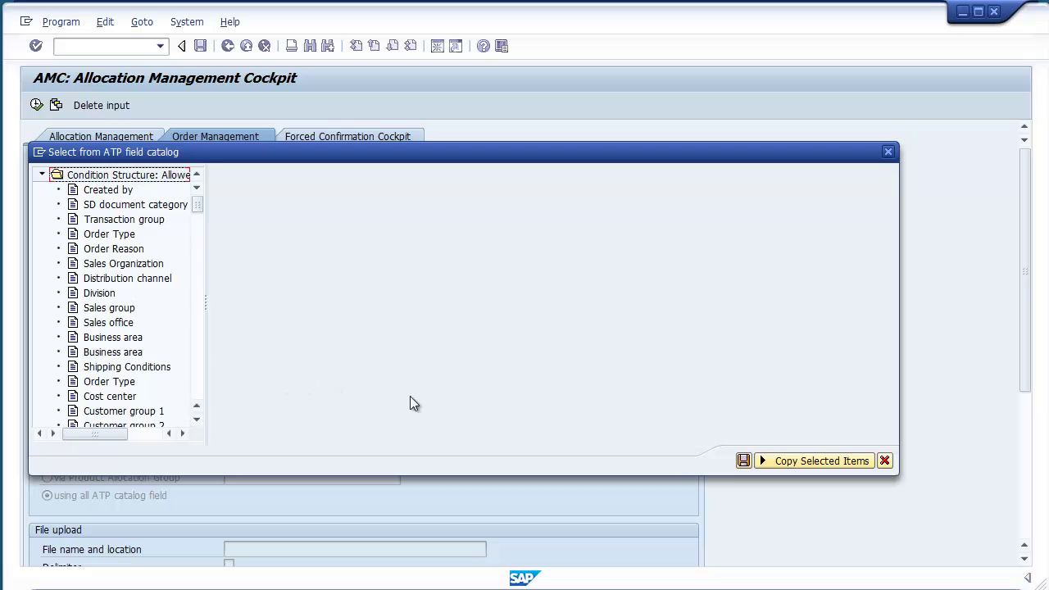
pyautogui.click(884, 461)
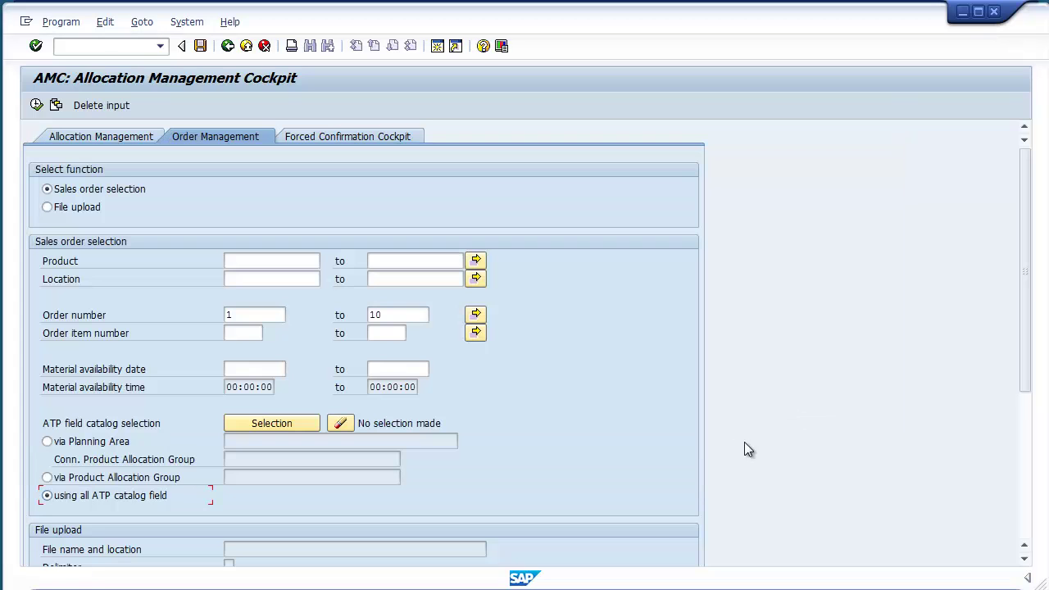
pyautogui.press('F8')
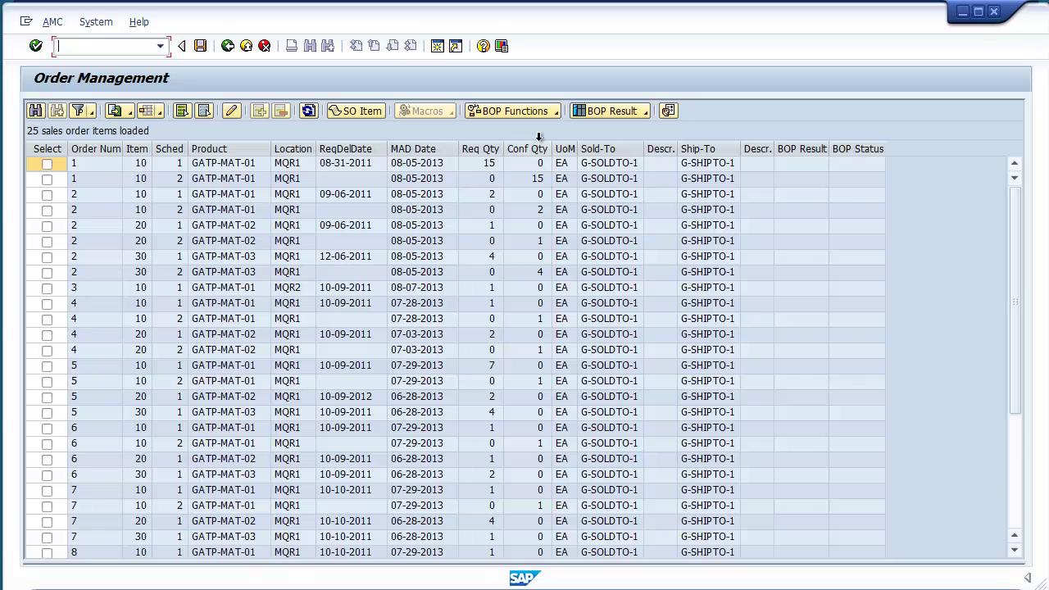
pyautogui.click(545, 111)
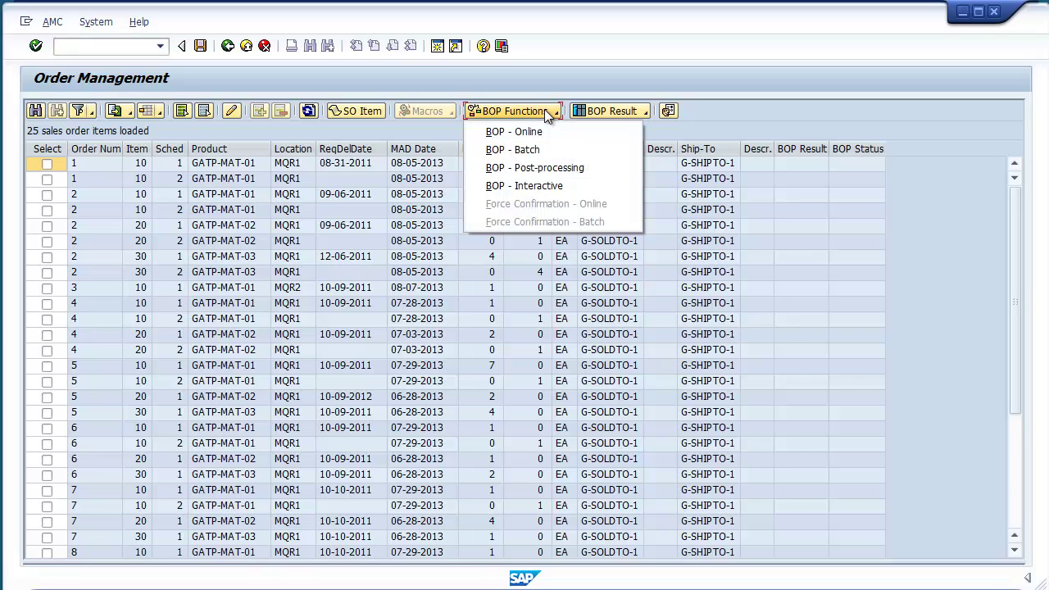
pyautogui.click(442, 128)
pyautogui.click(228, 47)
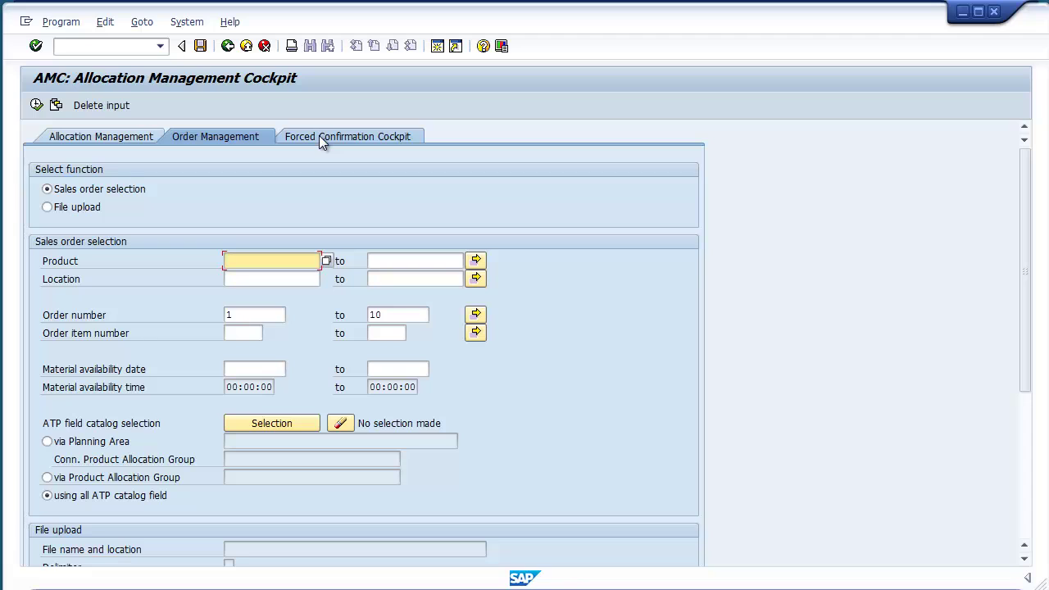
# - On the Forced Confirmation Cockpit tab, load variant SBDEMO2 and display the Leo - 1 items
pyautogui.click(319, 136)
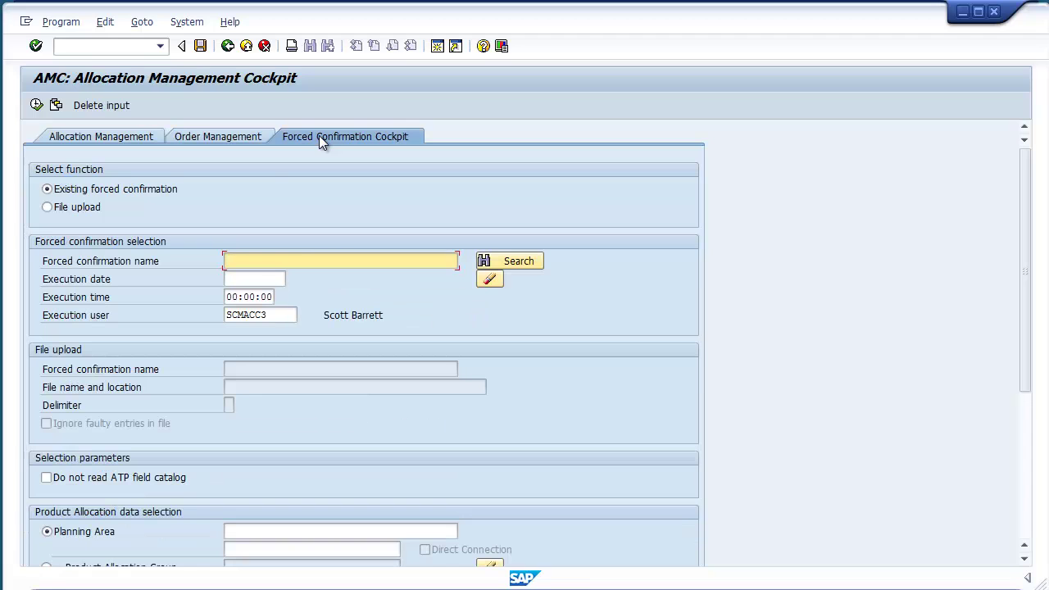
pyautogui.click(56, 106)
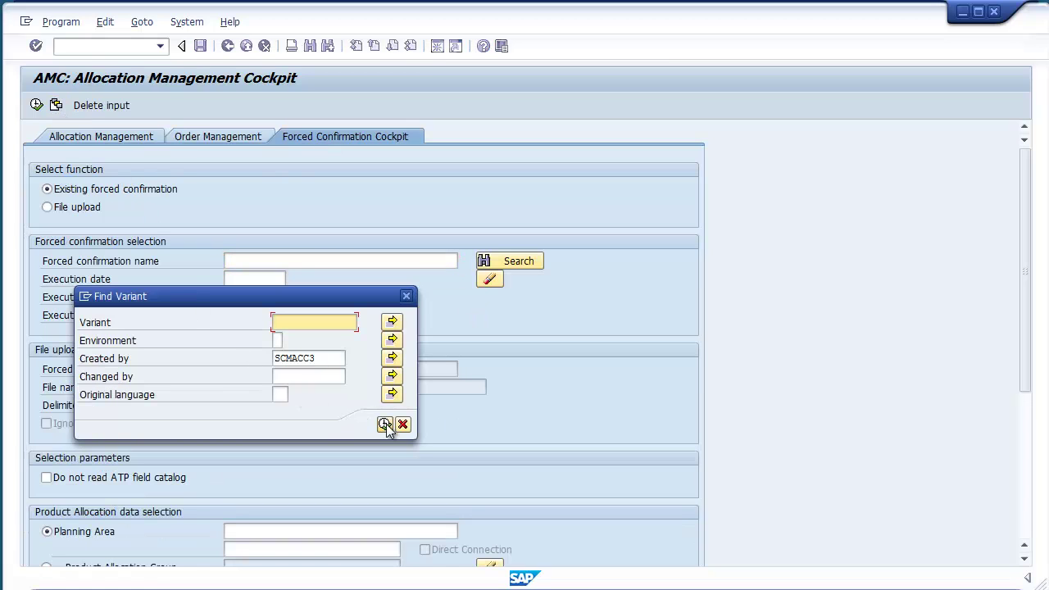
pyautogui.click(384, 424)
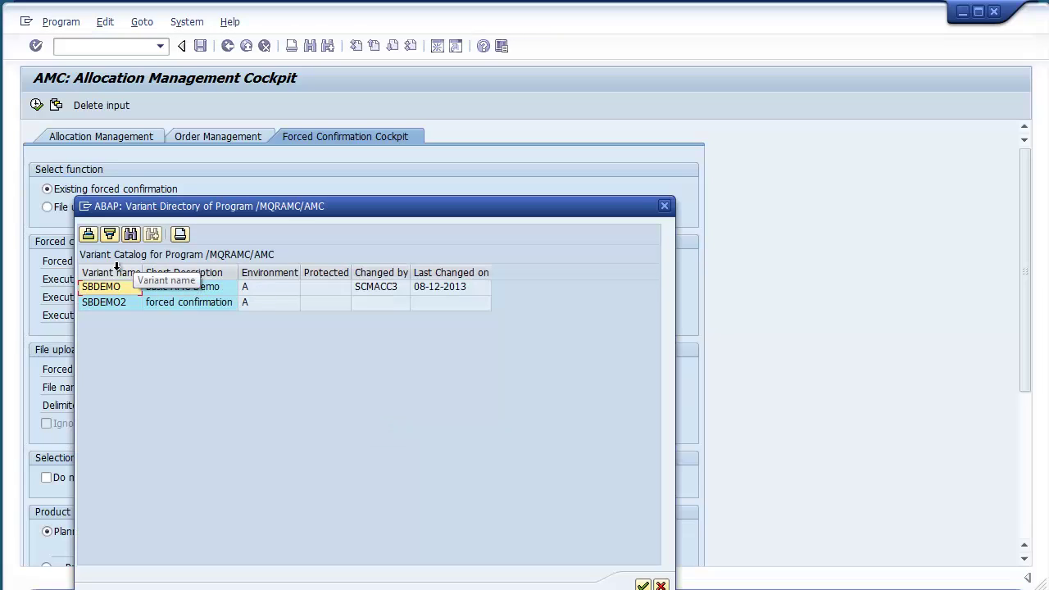
pyautogui.doubleClick(112, 299)
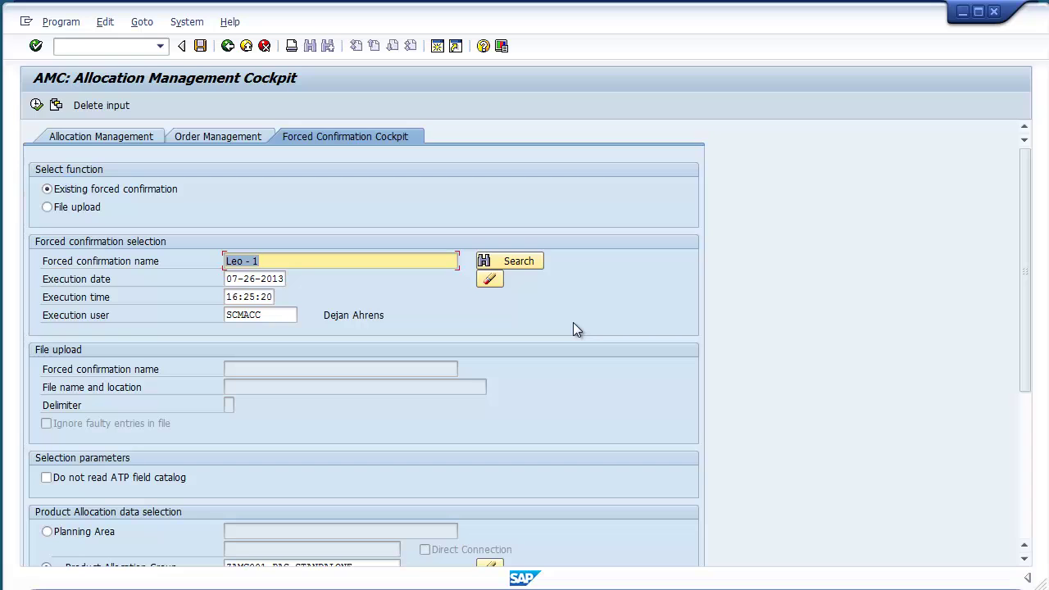
pyautogui.press('F8')
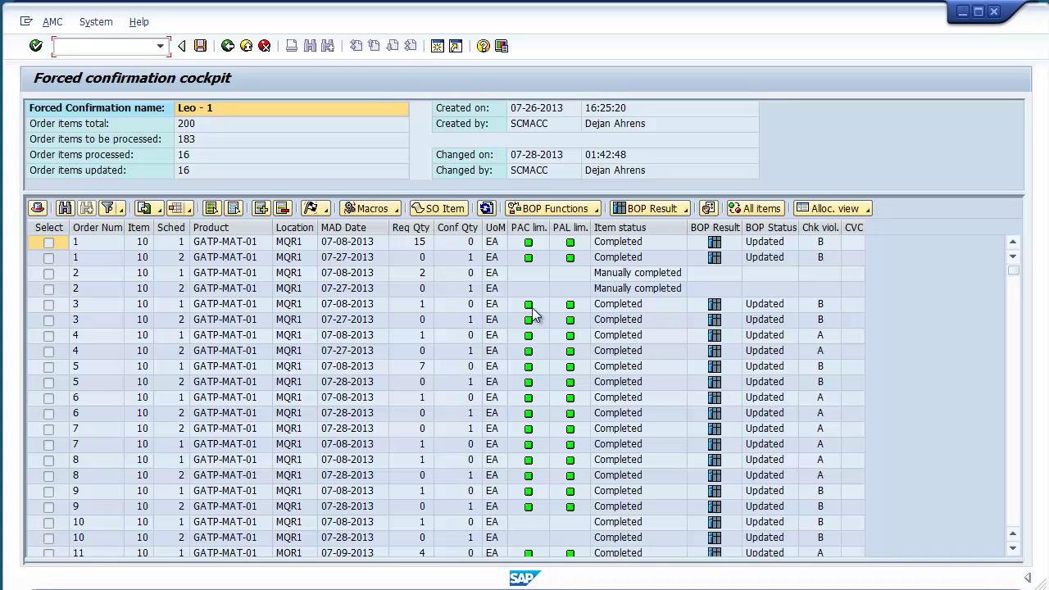
# - Go back twice, through the cockpit selection screen to the SAP Easy Access menu
pyautogui.click(227, 47)
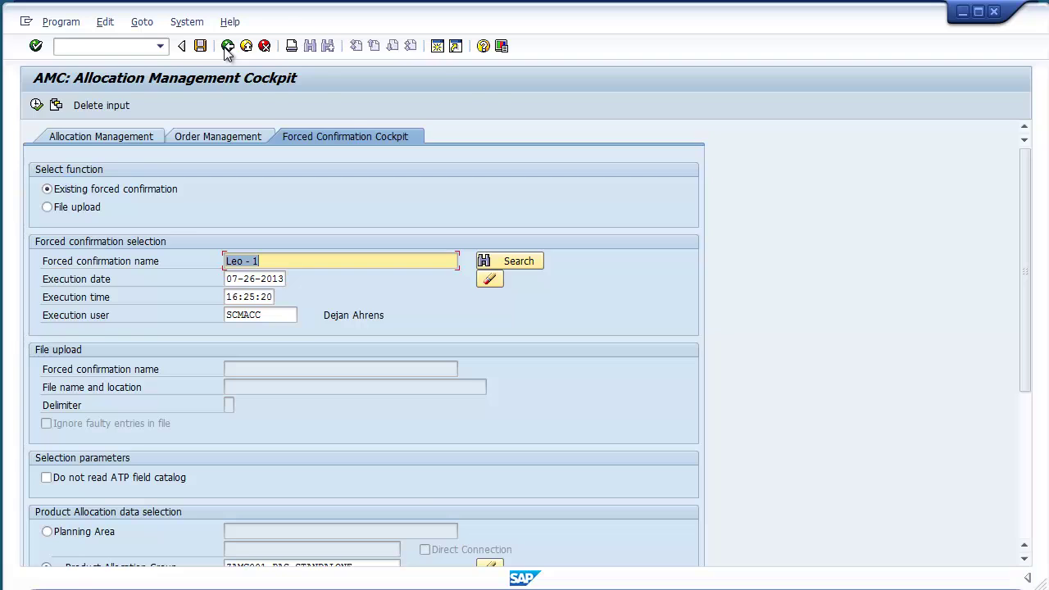
pyautogui.click(227, 46)
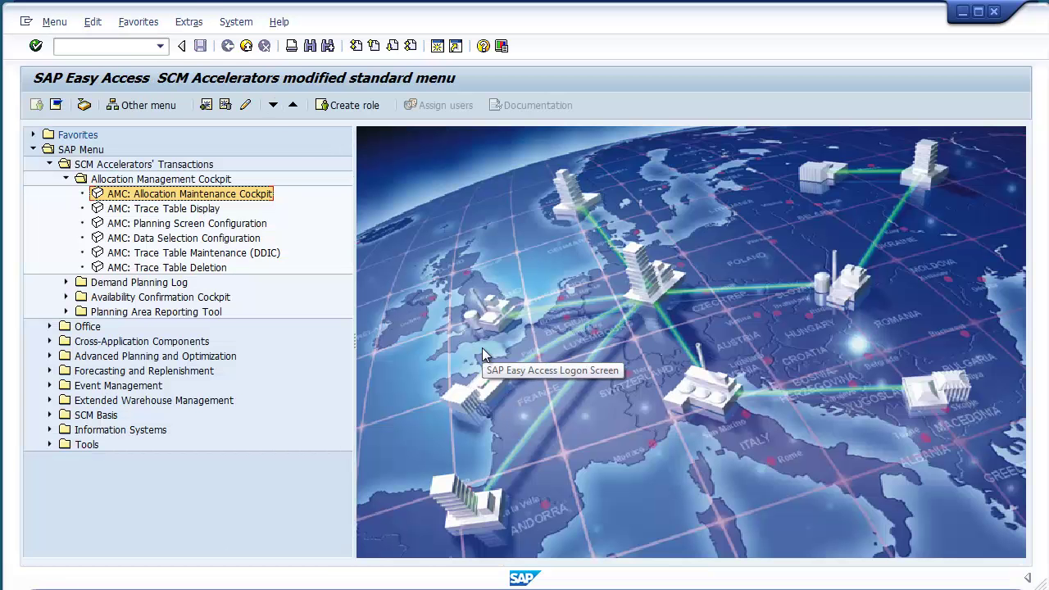